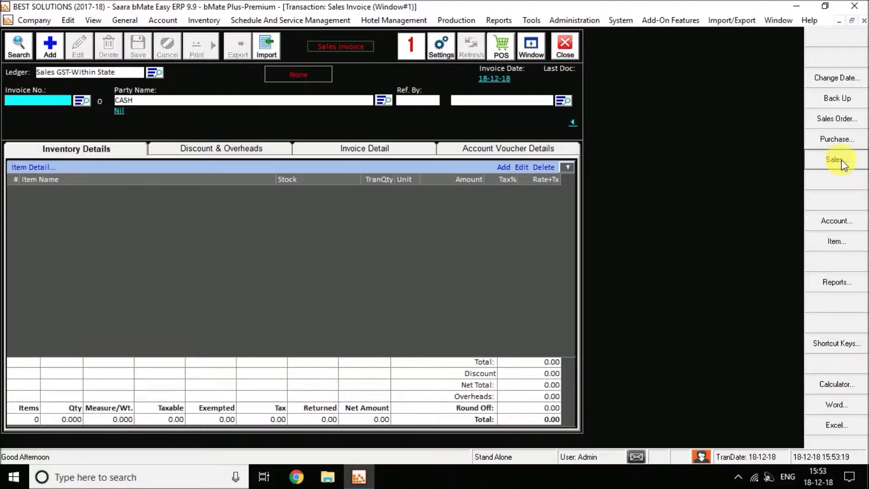
# Step: Open the Sales Invoice entry form and start a new invoice
pyautogui.click(206, 21)
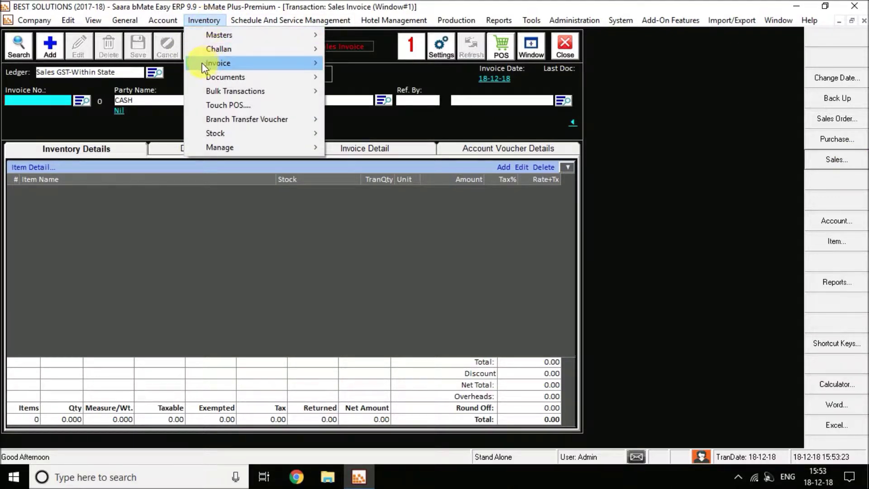
pyautogui.moveTo(208, 63)
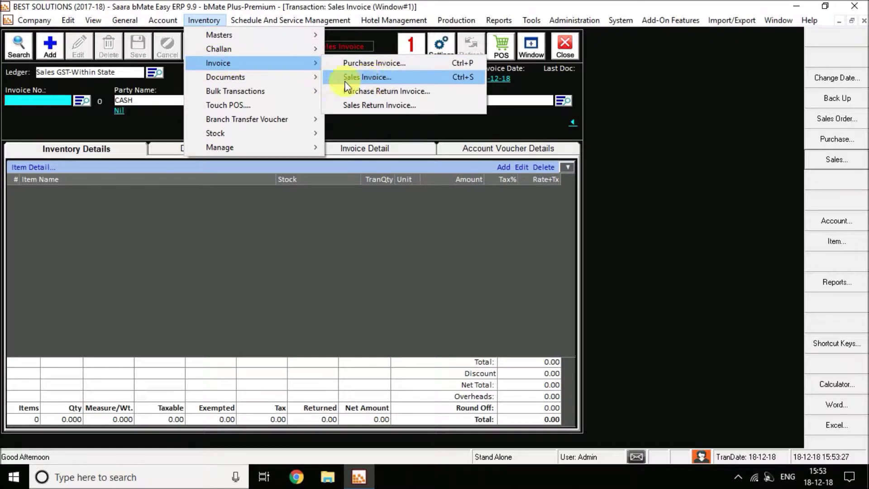
pyautogui.click(402, 73)
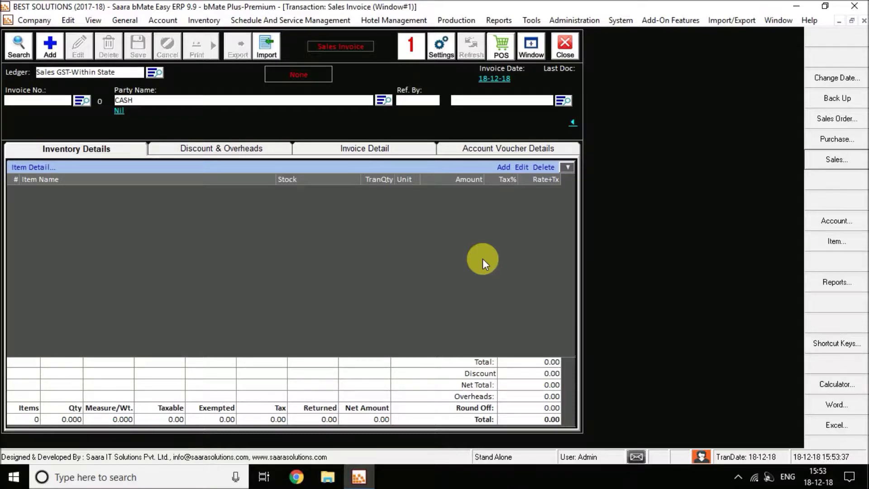
pyautogui.click(50, 42)
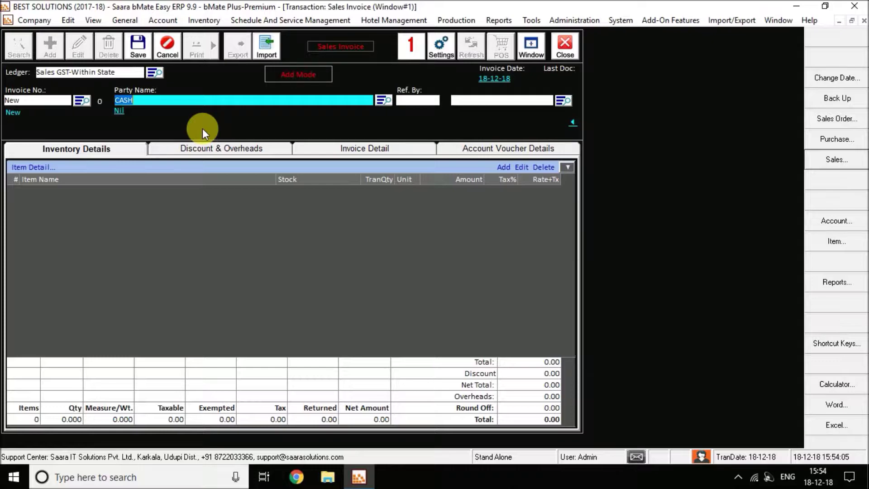
# Step: Replace the CASH party on the new invoice with the account MAHESH TRADERS
pyautogui.press('BackSpace')
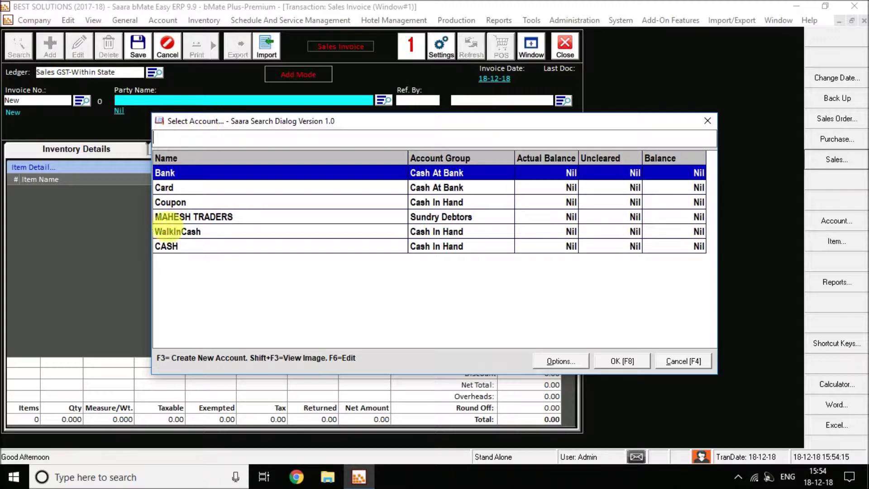
pyautogui.click(186, 218)
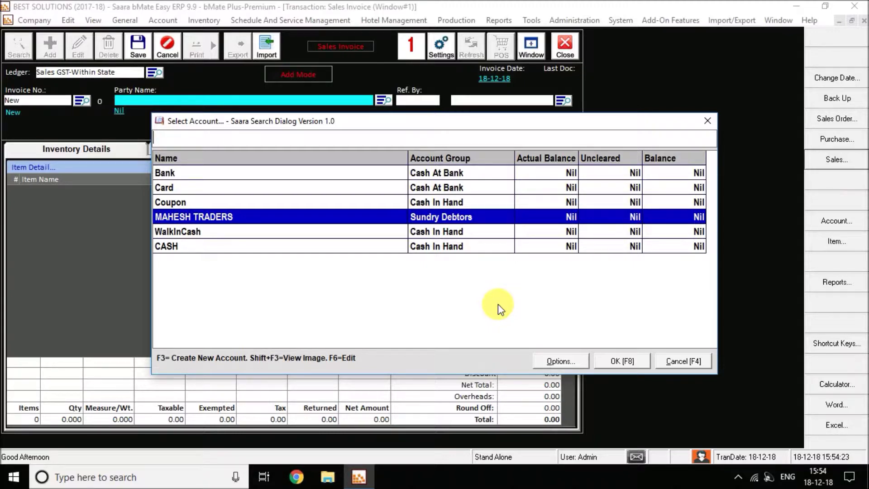
pyautogui.press('F3')
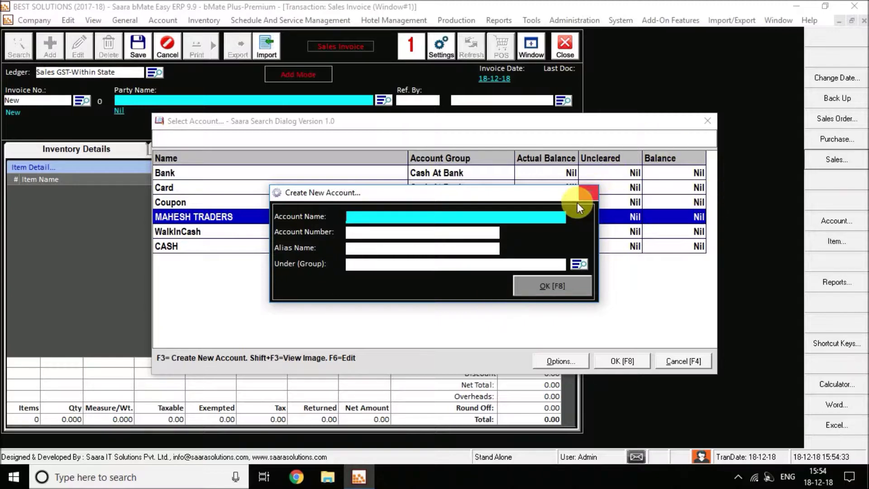
pyautogui.click(588, 193)
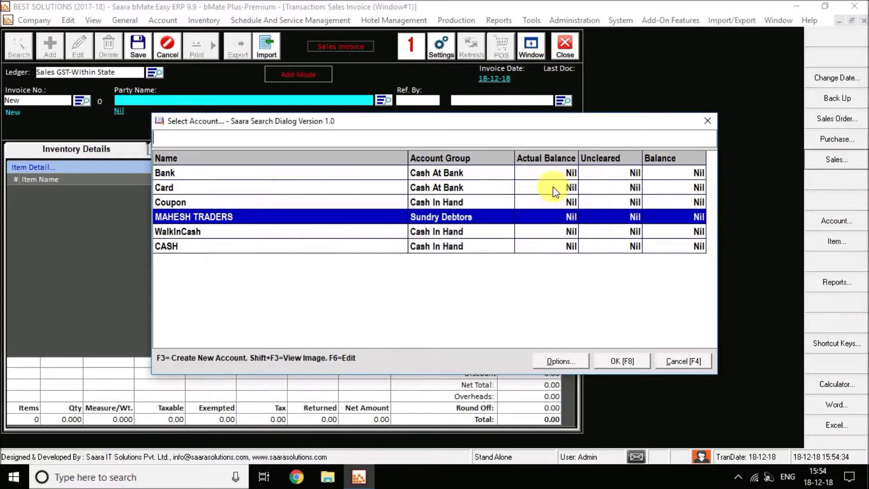
pyautogui.doubleClick(183, 219)
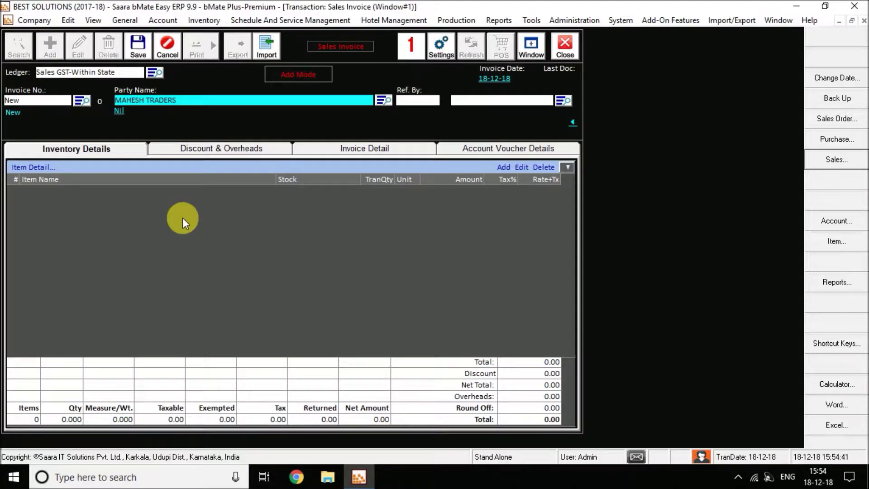
# Step: Search the items for "dai" and add DAIRY MILK SILK 150G as the invoice's first item
pyautogui.press('Return')
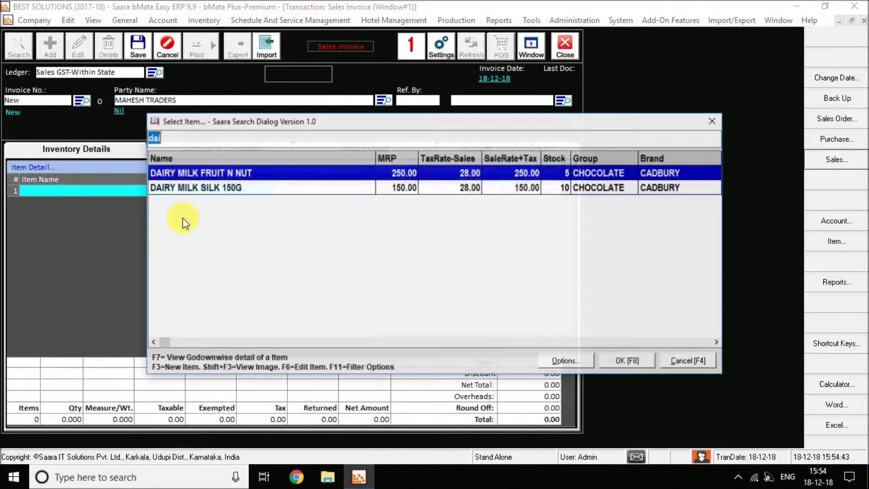
pyautogui.press('BackSpace')
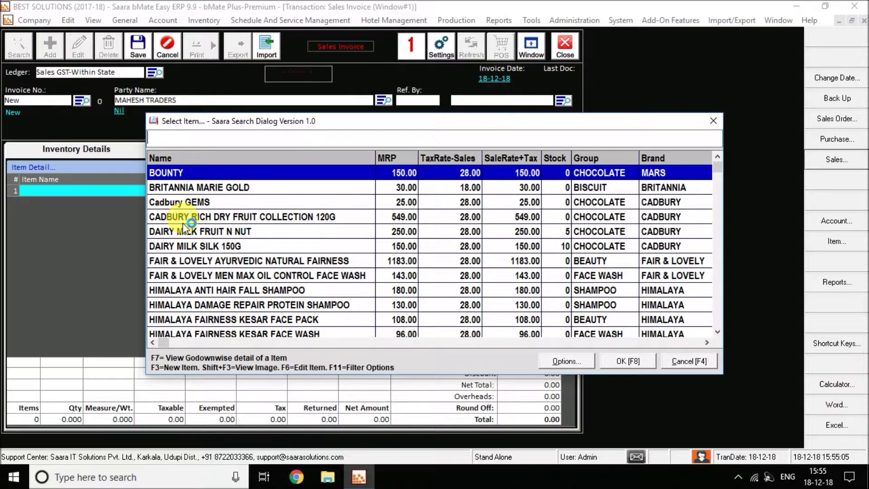
pyautogui.write('dai')
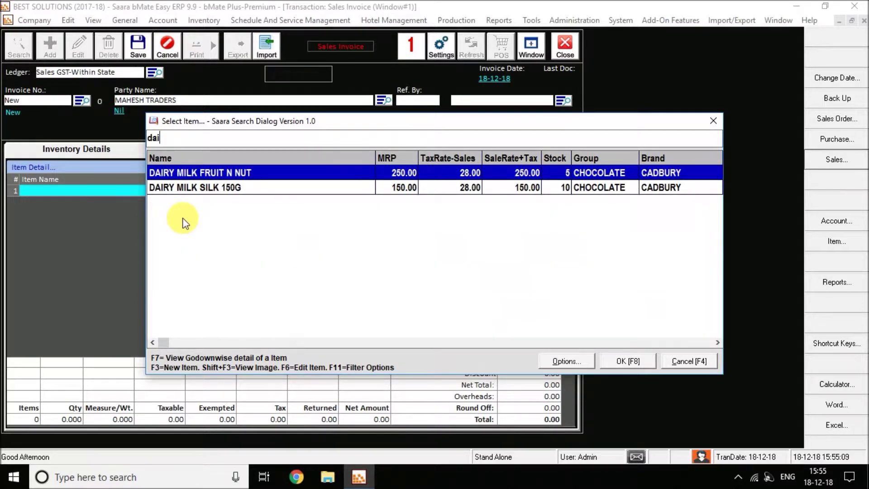
pyautogui.press('Down')
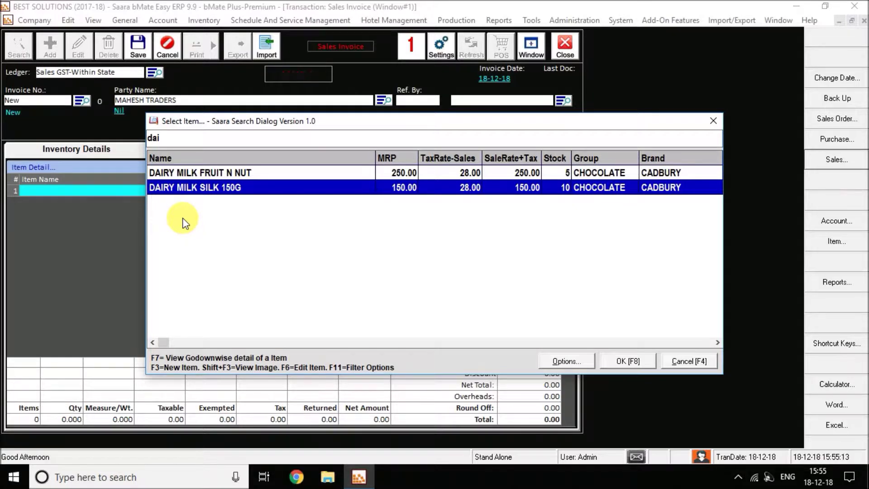
pyautogui.press('Return')
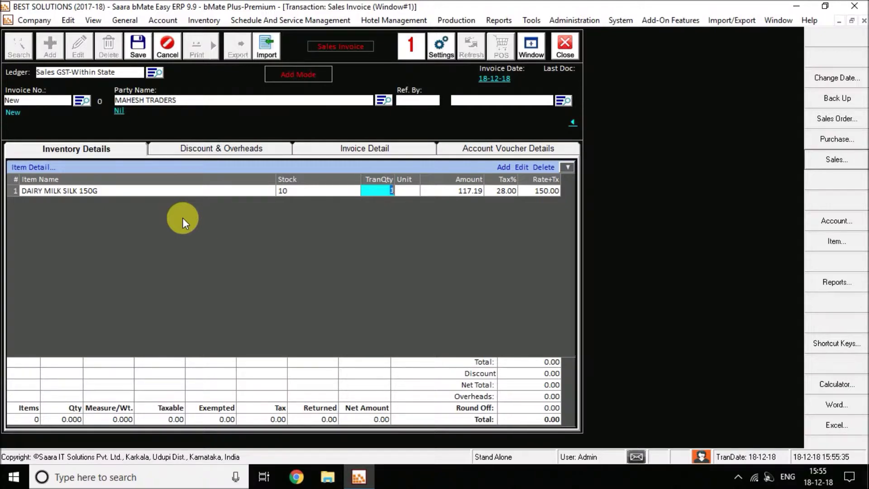
# Step: Set the chocolate item's quantity to 2 and its tax-inclusive rate to 160, and end the item entry
pyautogui.write('2')
pyautogui.press('Return')
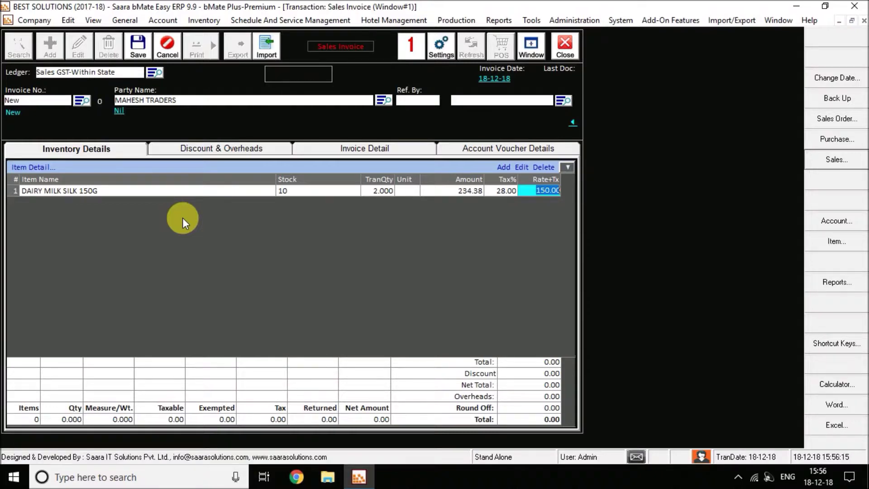
pyautogui.write('160')
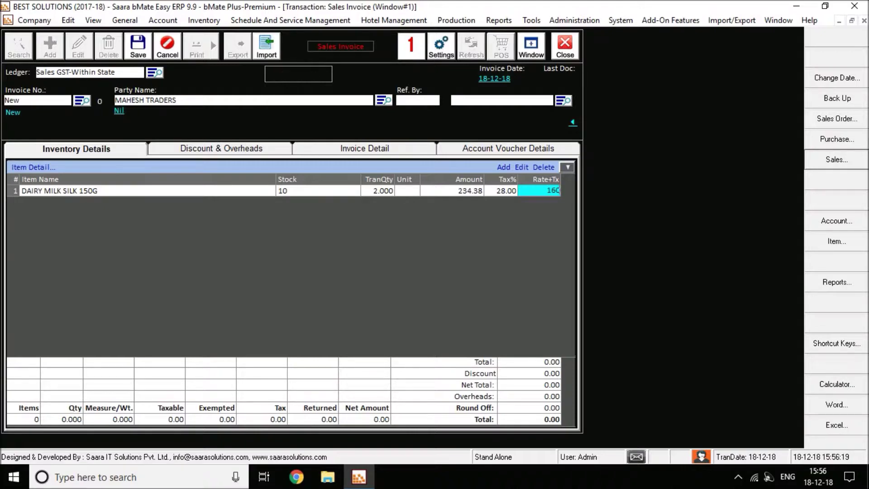
pyautogui.press('Return')
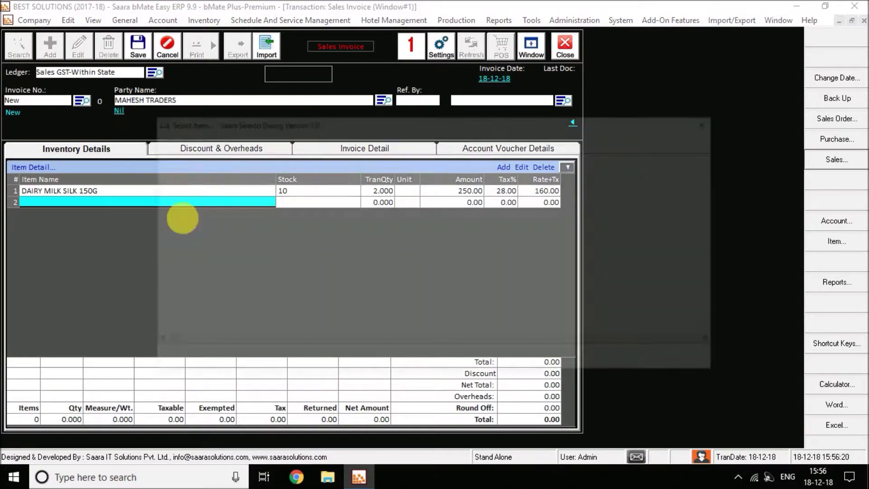
pyautogui.press('Escape')
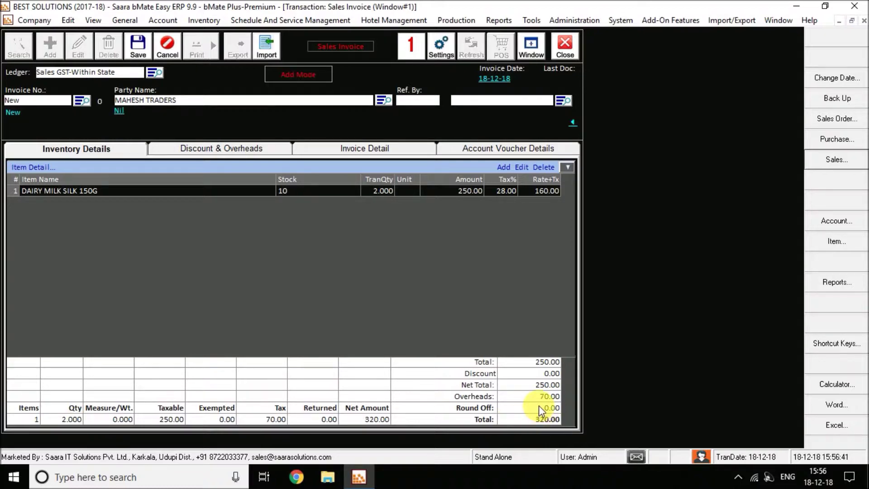
# Step: Review the invoice's discounts and overheads, invoice detail and account voucher details, and save the invoice
pyautogui.click(222, 149)
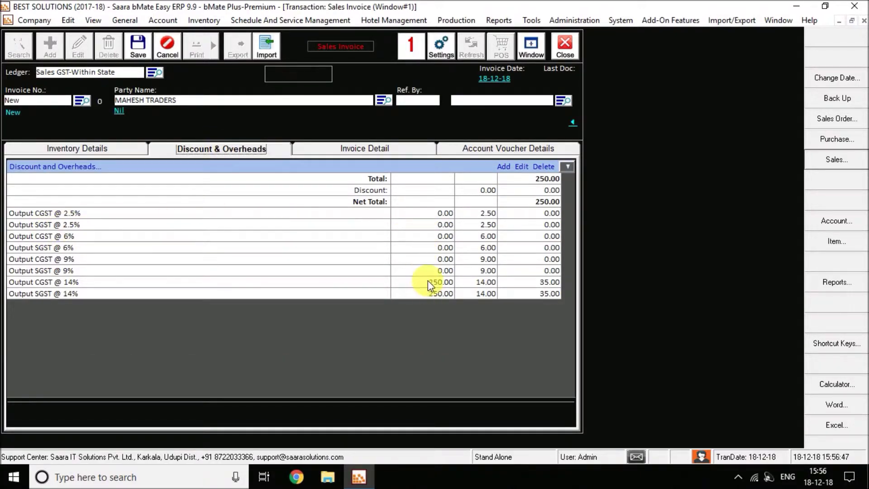
pyautogui.moveTo(428, 283); pyautogui.dragTo(445, 348)
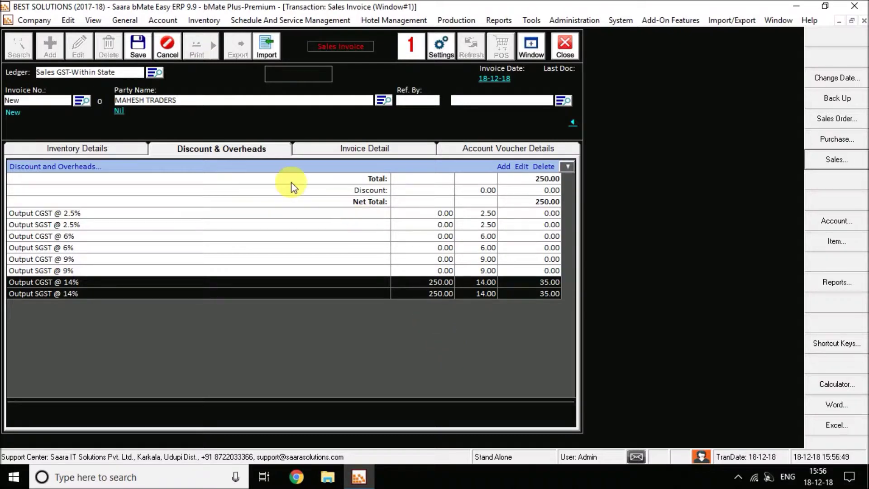
pyautogui.click(126, 152)
pyautogui.click(558, 151)
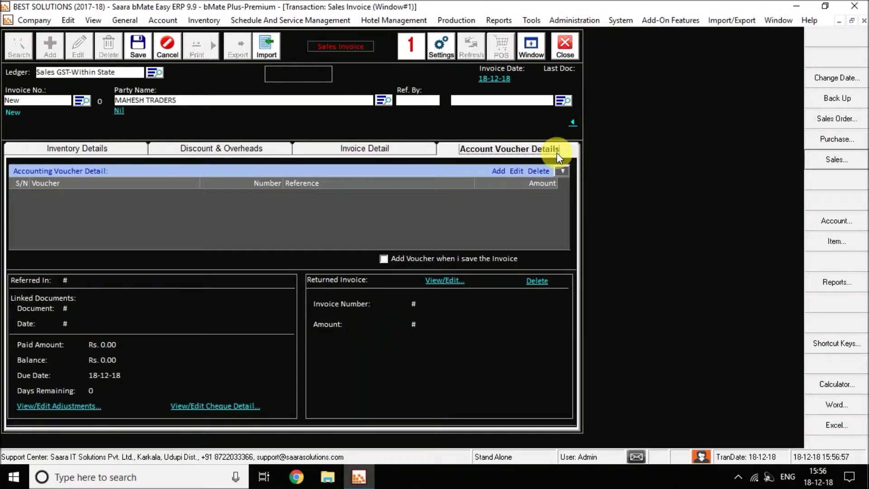
pyautogui.click(391, 149)
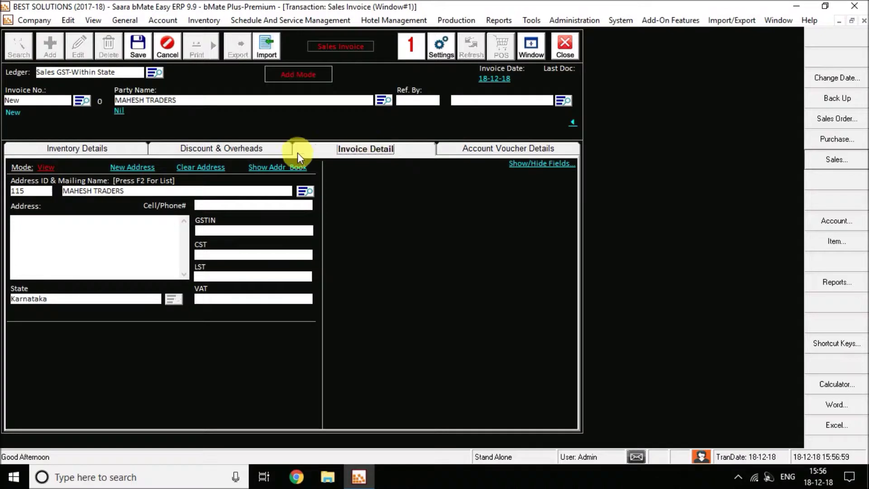
pyautogui.click(515, 149)
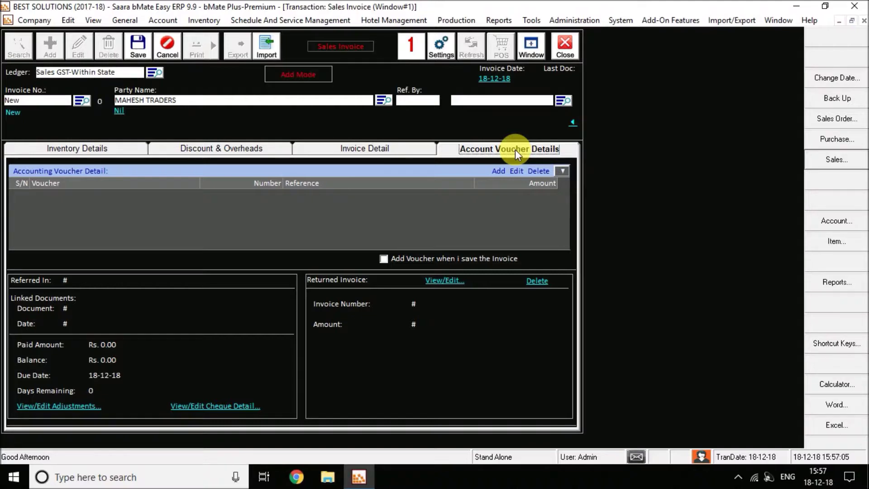
pyautogui.click(80, 146)
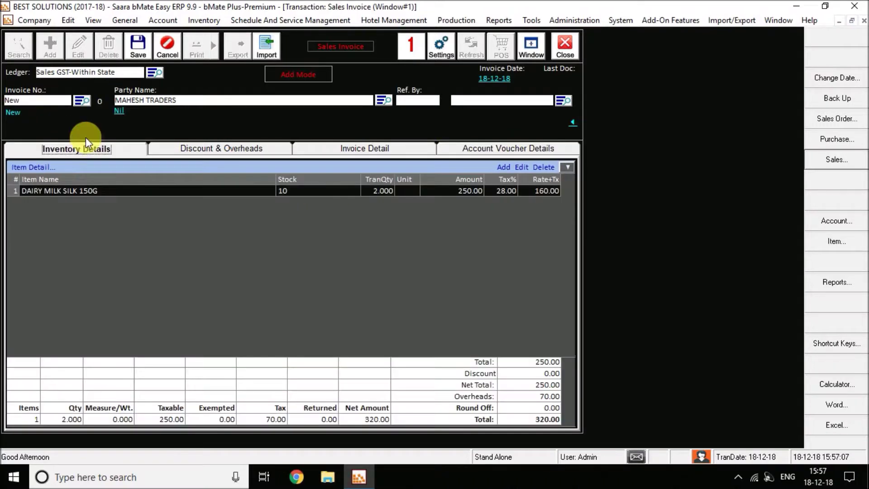
pyautogui.click(142, 50)
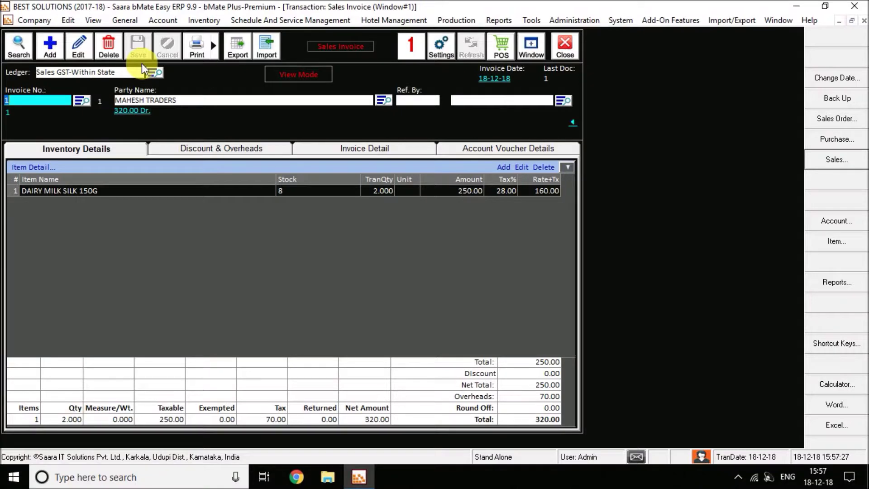
# Step: Start a new CASH sales invoice with AMITH DISTRIBUTORS as the mailing address, and cancel the entry
pyautogui.click(53, 50)
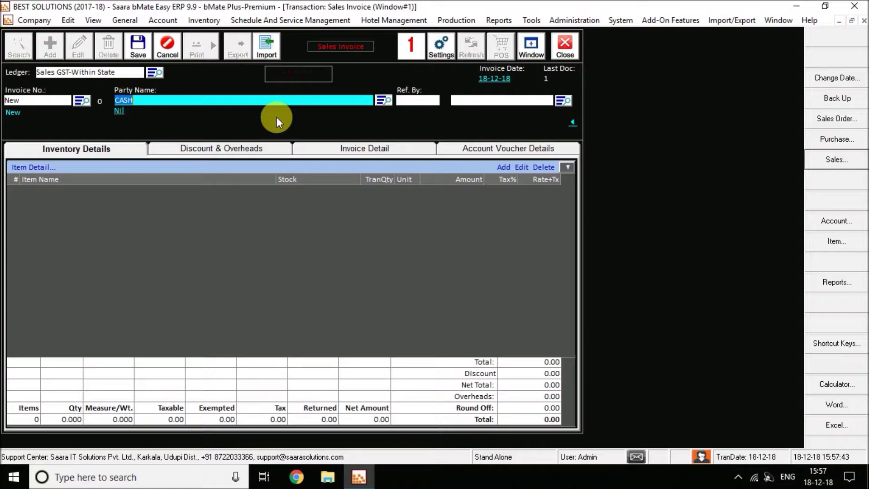
pyautogui.click(388, 151)
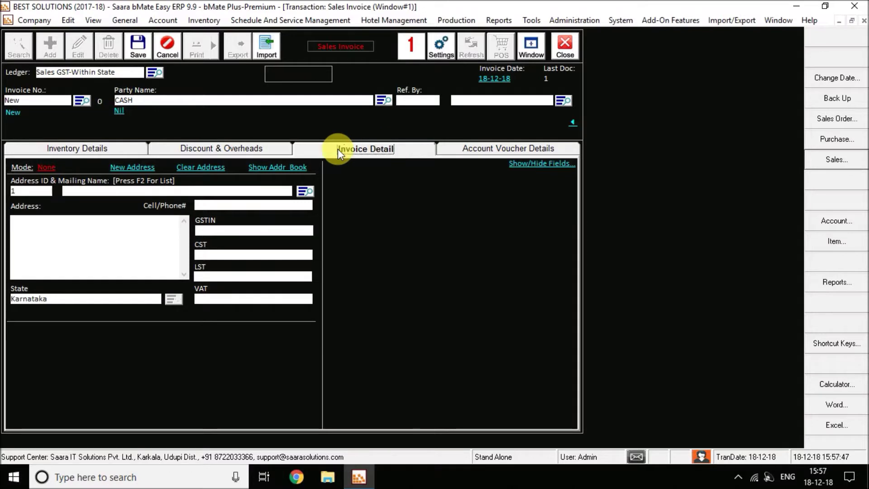
pyautogui.click(101, 197)
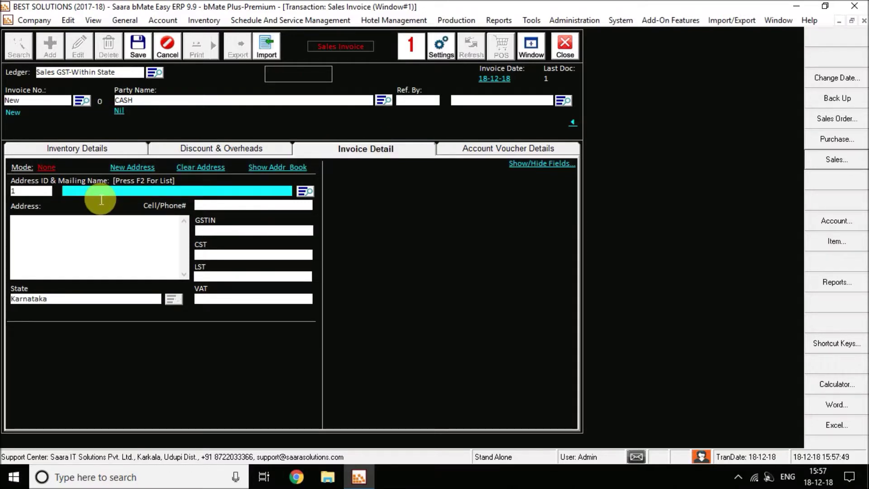
pyautogui.press('F2')
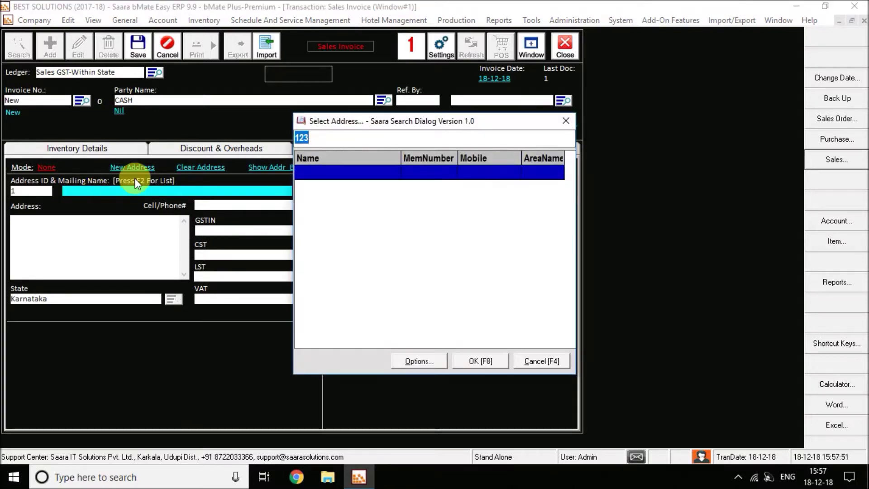
pyautogui.press('BackSpace')
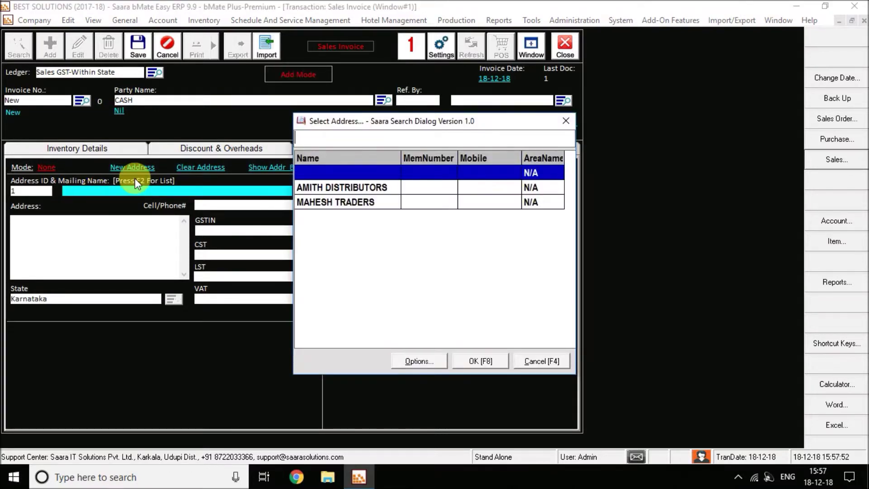
pyautogui.doubleClick(379, 189)
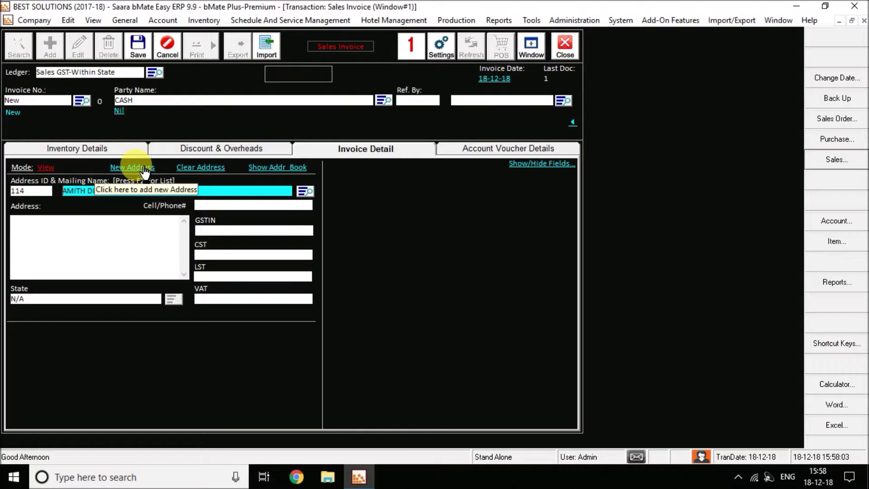
pyautogui.click(132, 148)
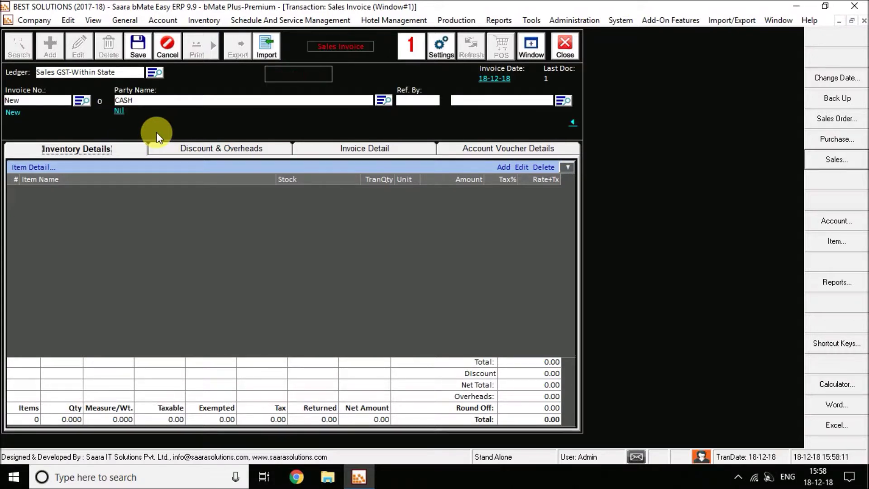
pyautogui.click(169, 54)
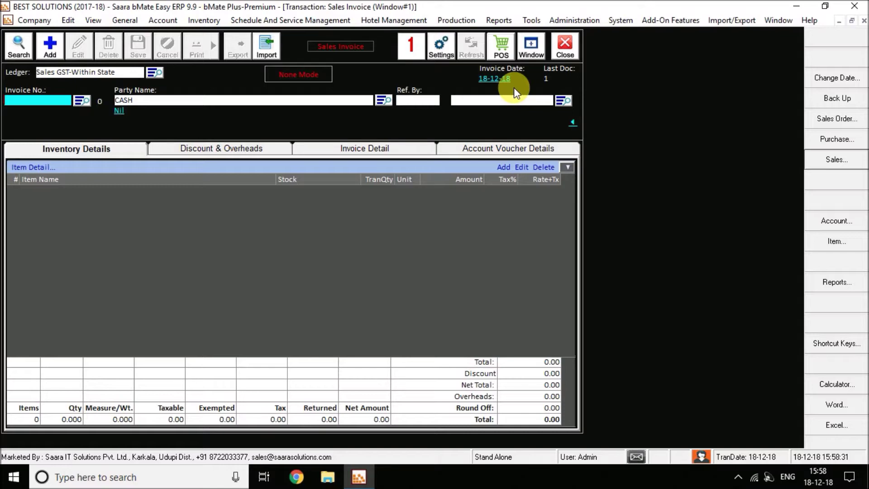
# Step: Start another new sales invoice, open its invoice date for editing, and cancel both the date selection and the invoice
pyautogui.click(46, 52)
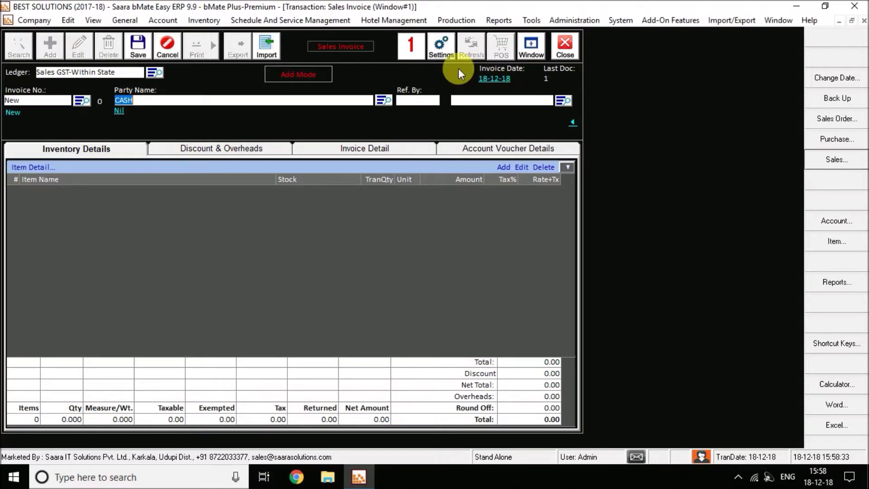
pyautogui.click(504, 81)
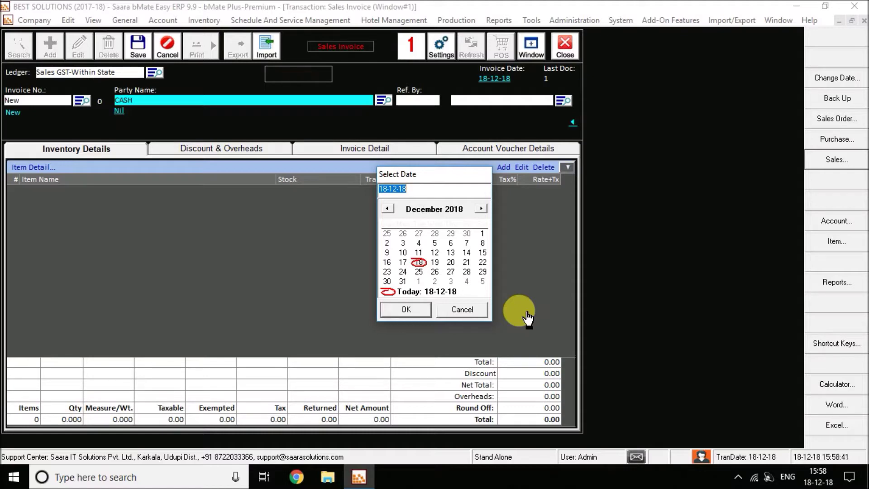
pyautogui.click(461, 306)
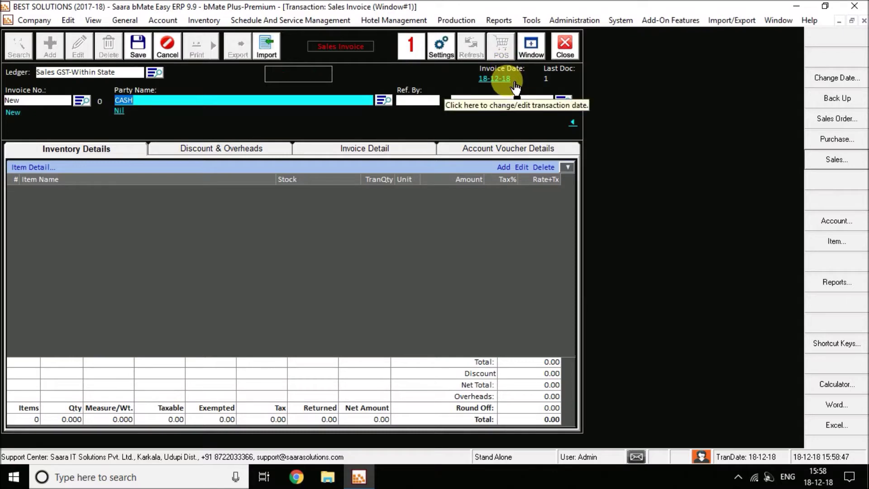
pyautogui.click(178, 45)
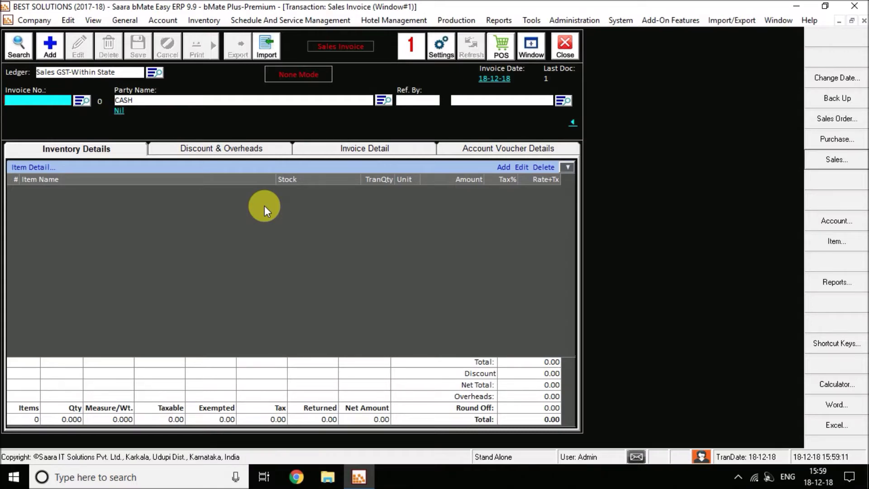
# Step: View the program's About information with version and support contact details, and close it
pyautogui.click(811, 19)
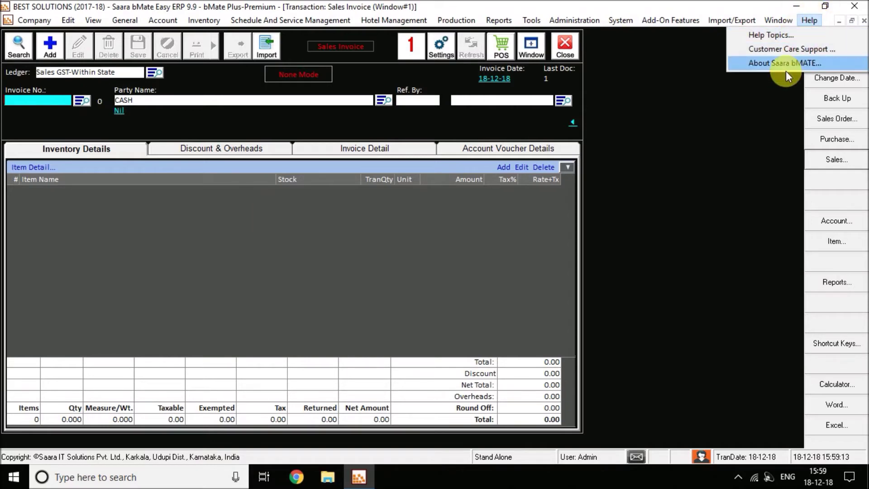
pyautogui.click(769, 65)
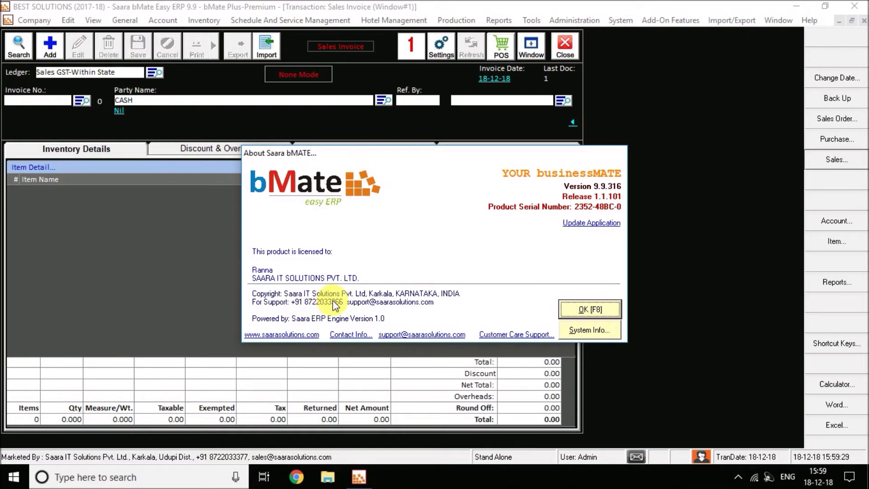
pyautogui.click(589, 309)
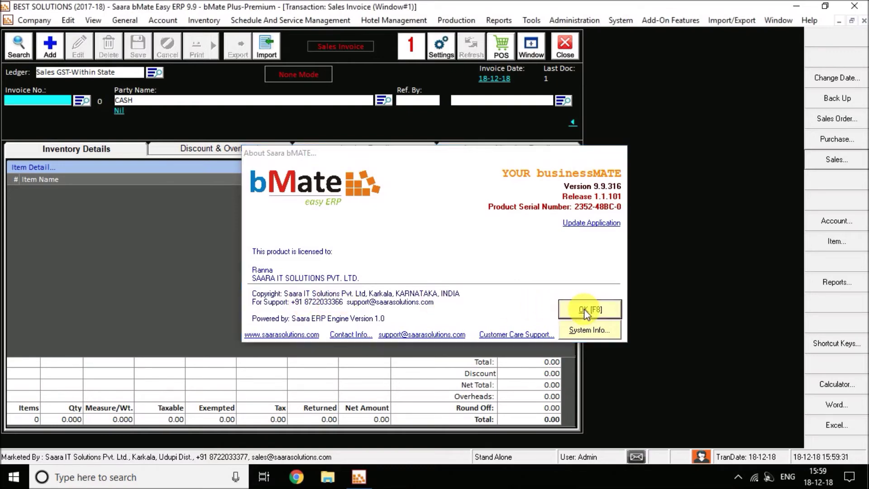